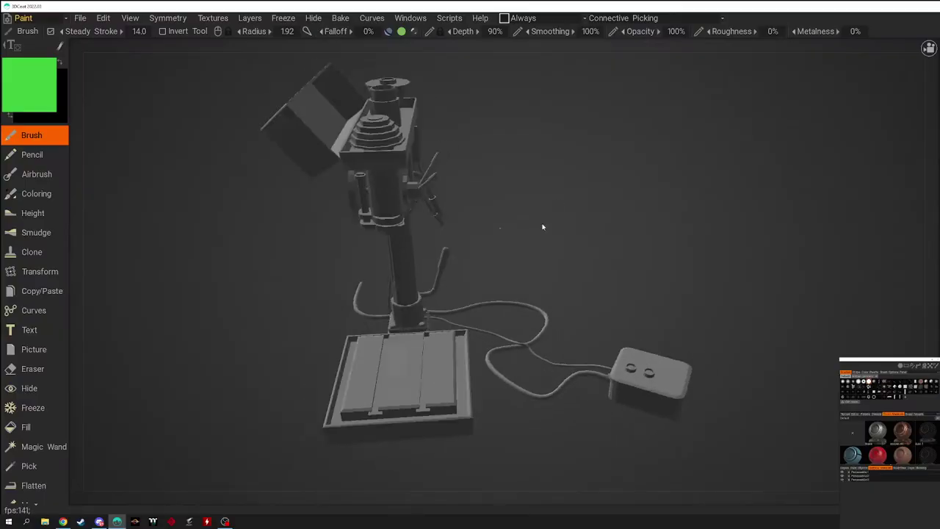
- Turn the textured drill press around to show its back with the chipped red paint
middle_drag(293, 257, 465, 258)
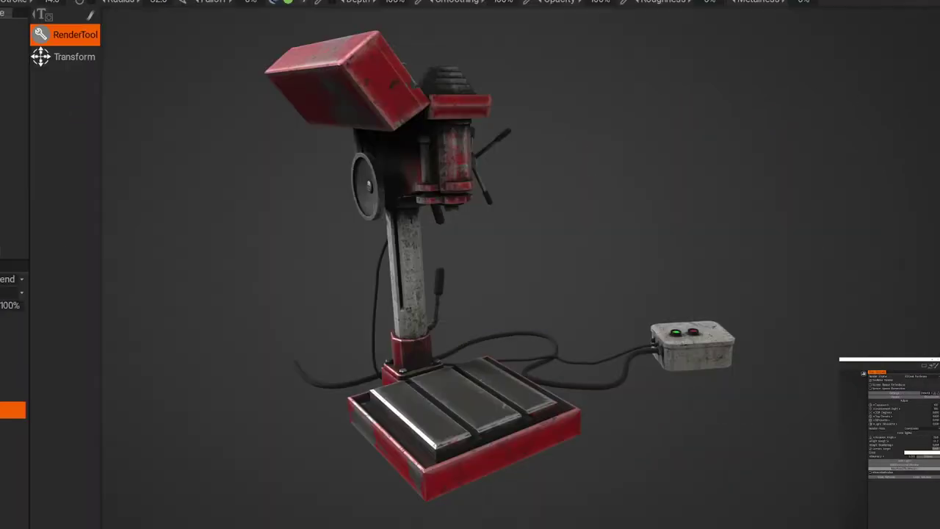
- Orbit around the drill press to inspect its other side and the worn paint on the head
mouse_move(829, 212)
mouse_down()
mouse_move(713, 221)
mouse_move(661, 196)
mouse_up()
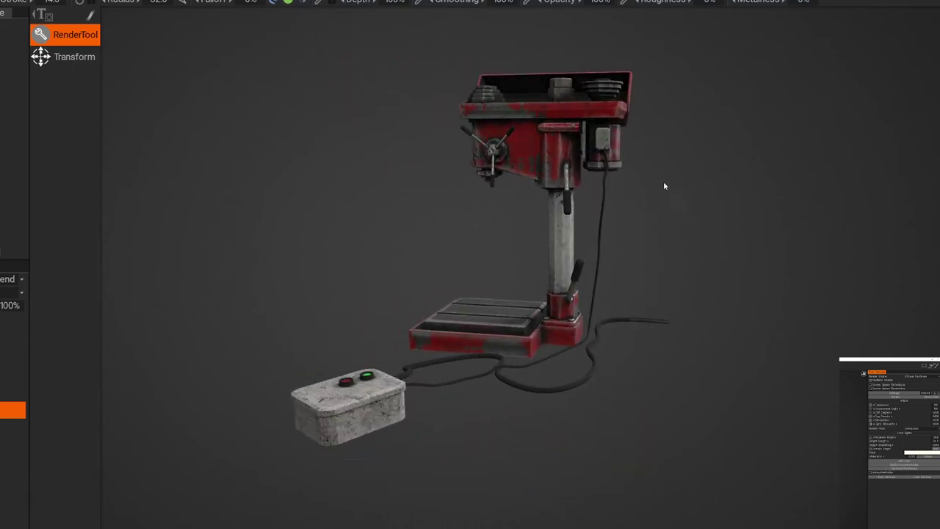
drag(764, 146, 686, 146)
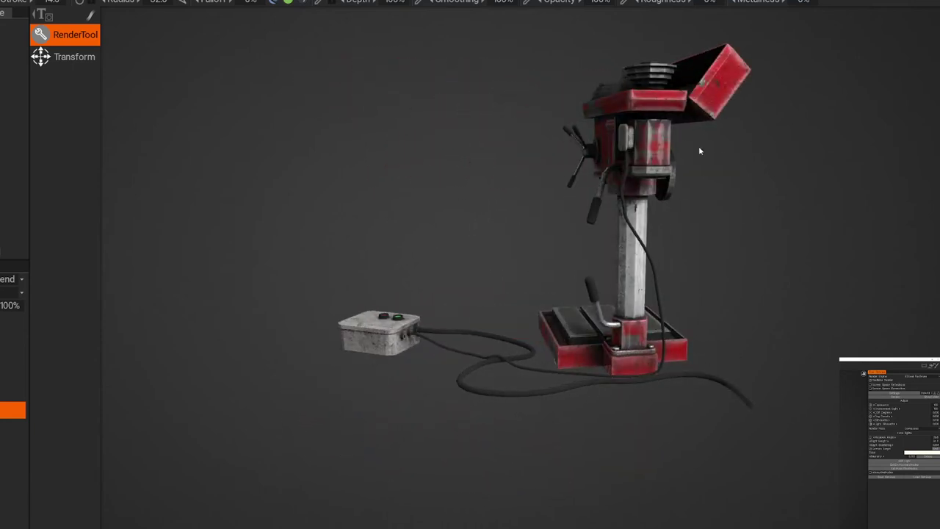
drag(380, 139, 294, 141)
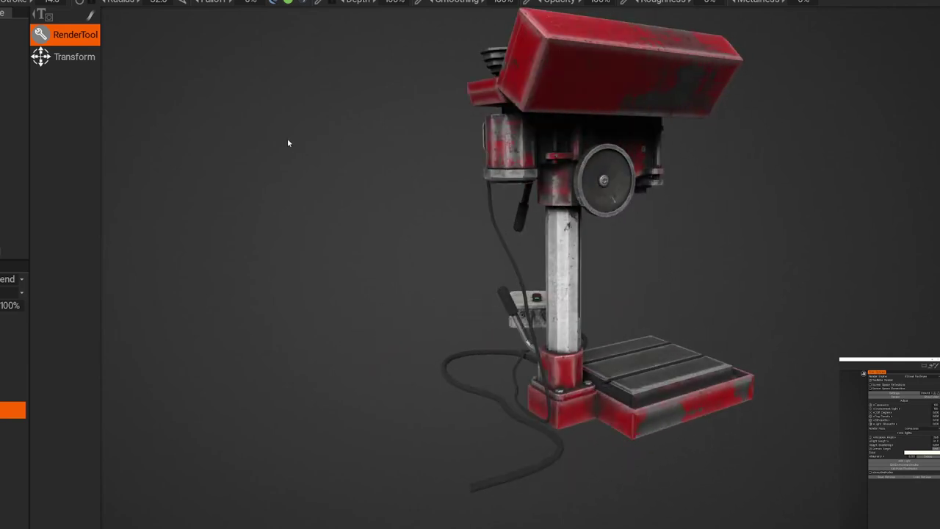